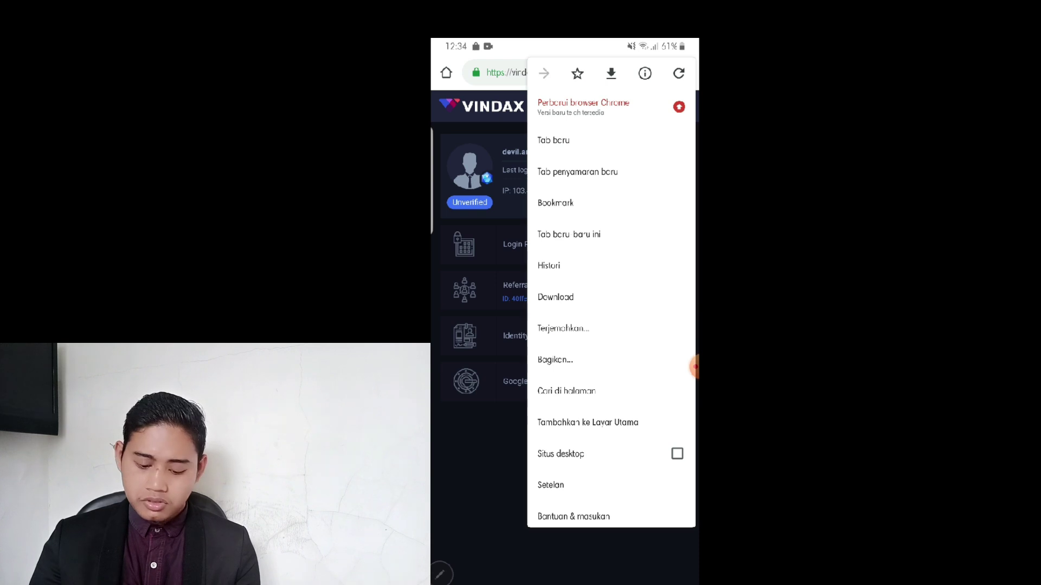
Step: Switch to the desktop site and view the Google Authenticator listing on Google Play
click(560, 453)
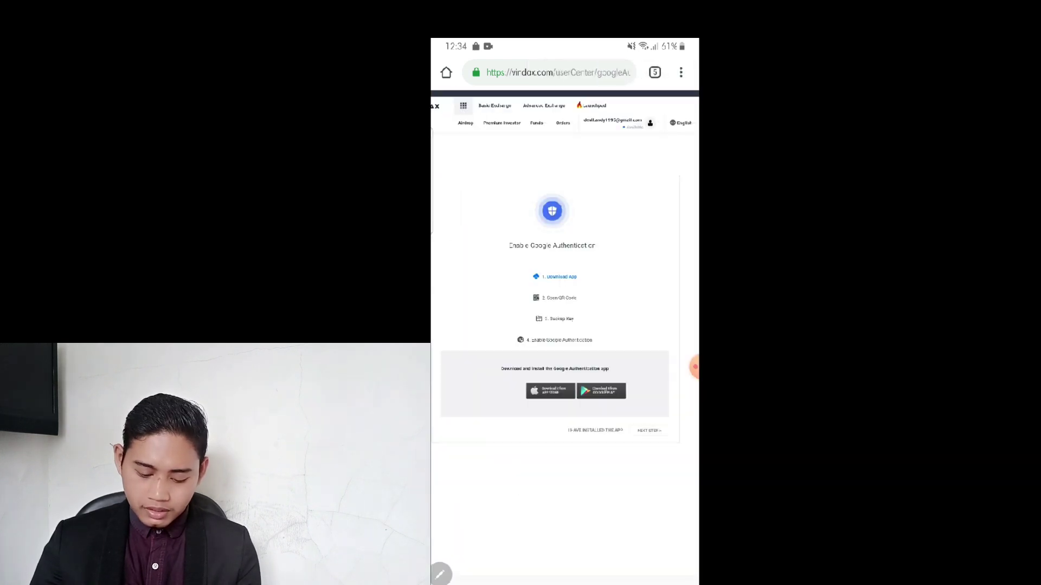
click(606, 390)
scroll(564, 325, down, 10)
key(Escape)
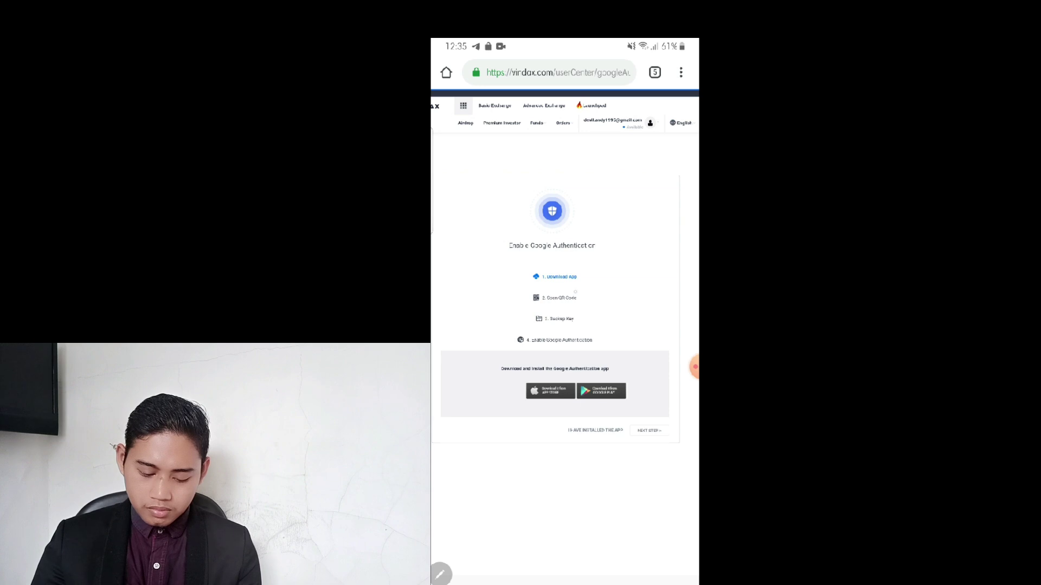
Step: Advance the Google Authenticator setup past the QR code step to the backup key
click(576, 293)
scroll(564, 325, down, 2)
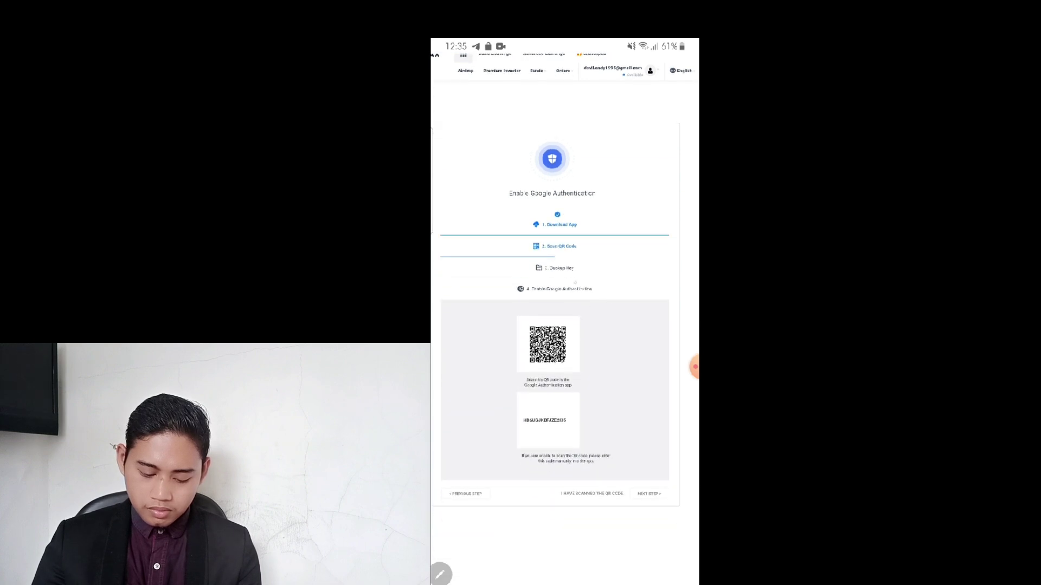
click(575, 269)
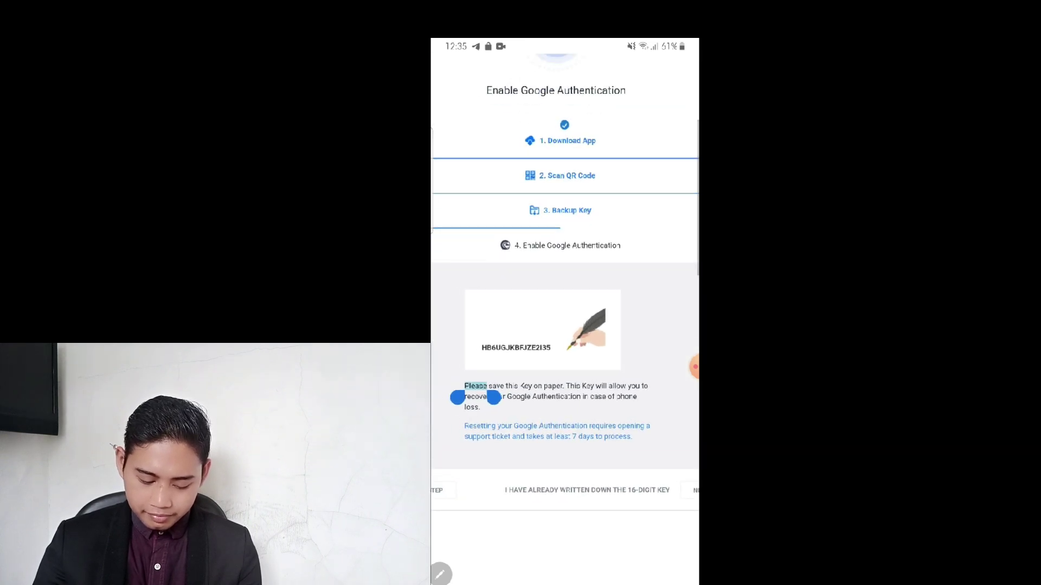
Step: Return to the My Account page via the account menu and skip the 2FA reminder
click(638, 94)
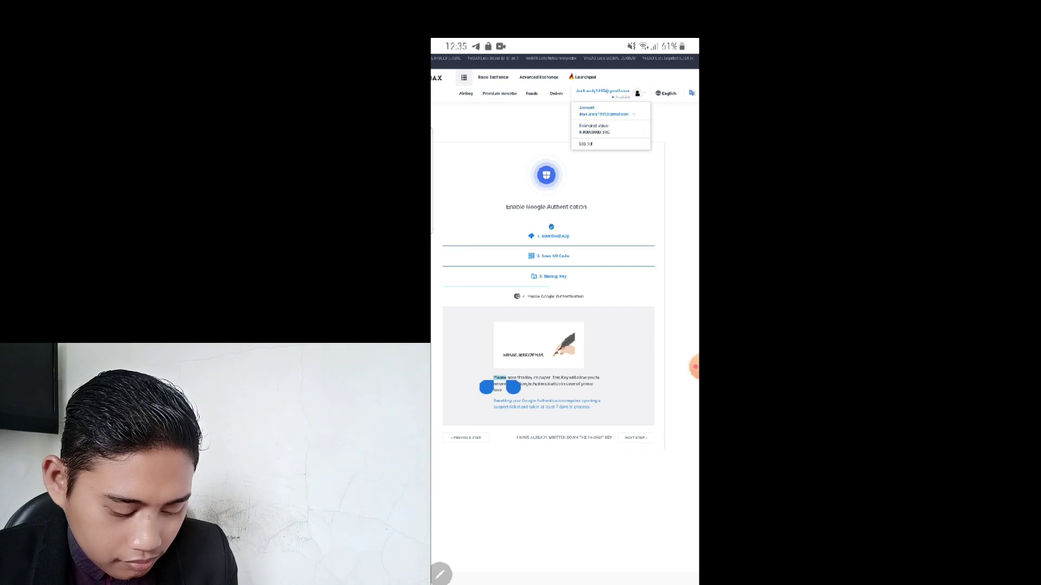
click(632, 136)
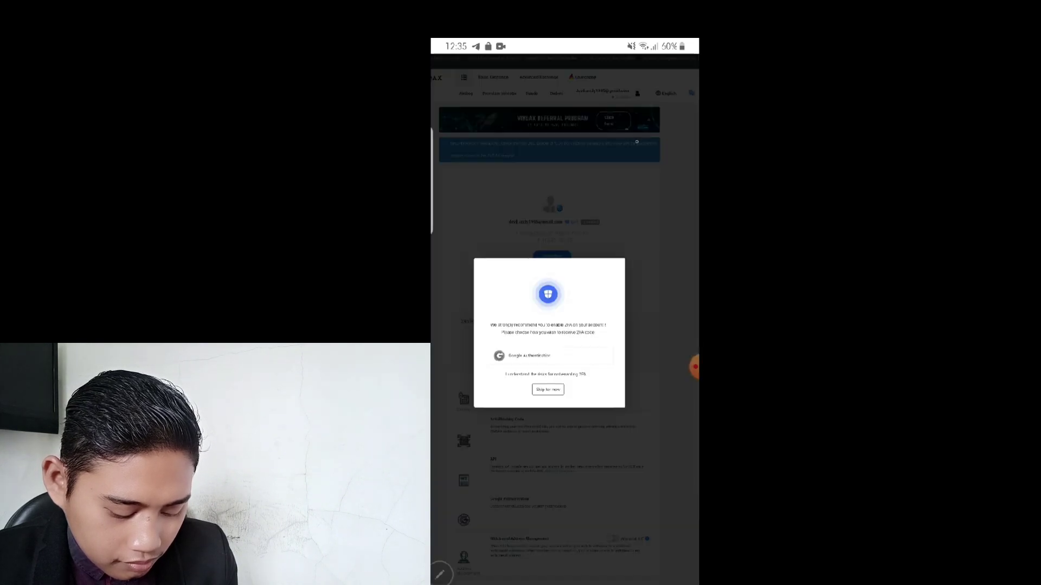
click(548, 389)
scroll(548, 325, up, 5)
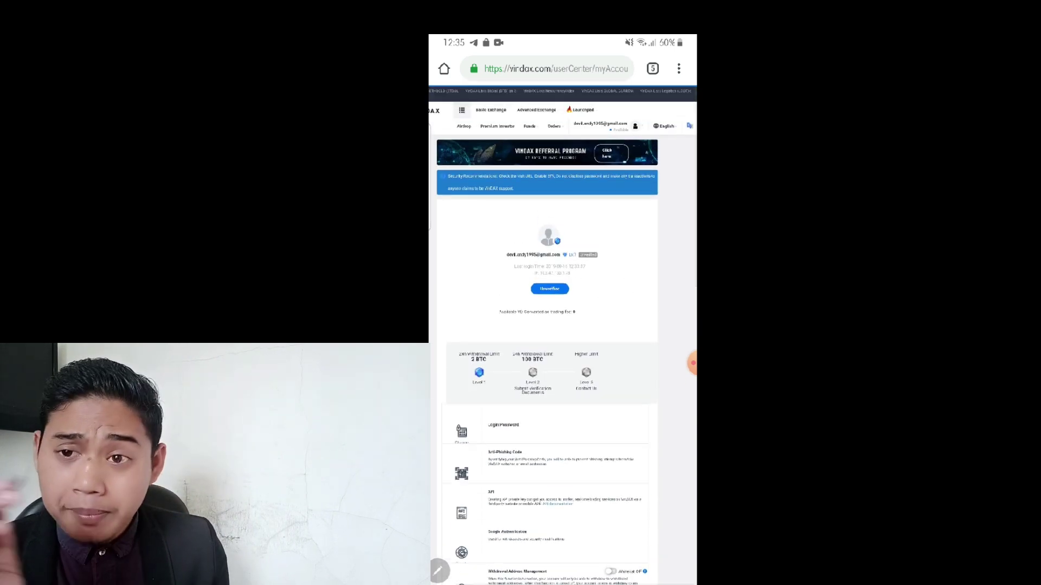
scroll(562, 325, down, 1)
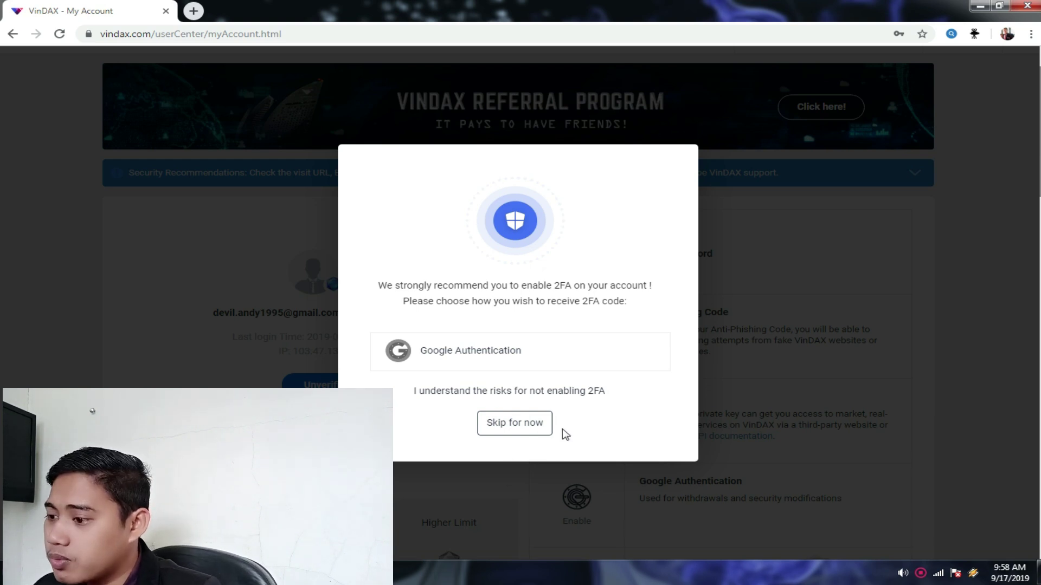
Step: Skip the 2FA reminder and open identity verification from the Unverified badge
click(512, 429)
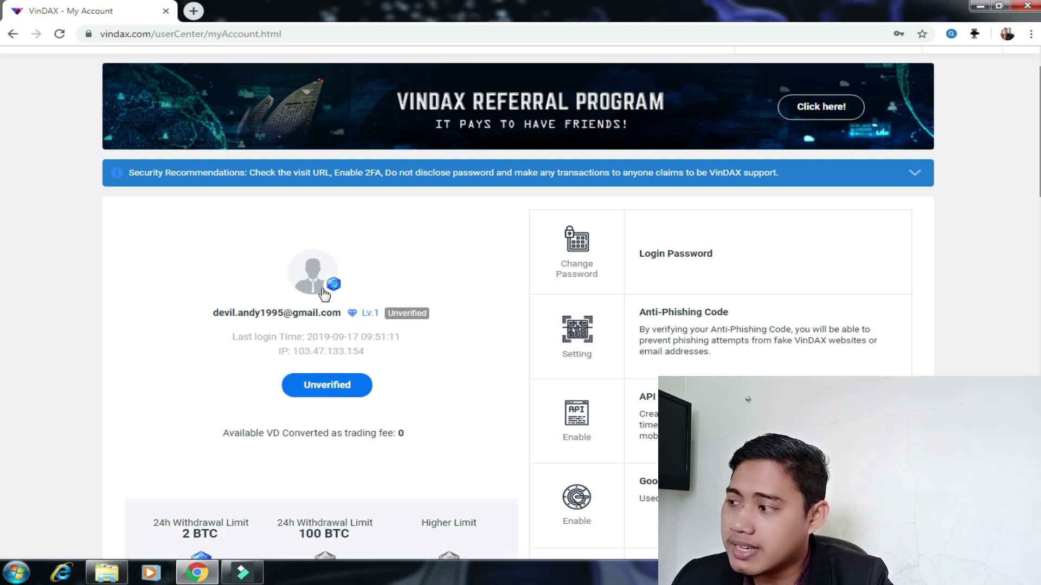
scroll(325, 271, down, 3)
scroll(337, 279, up, 1)
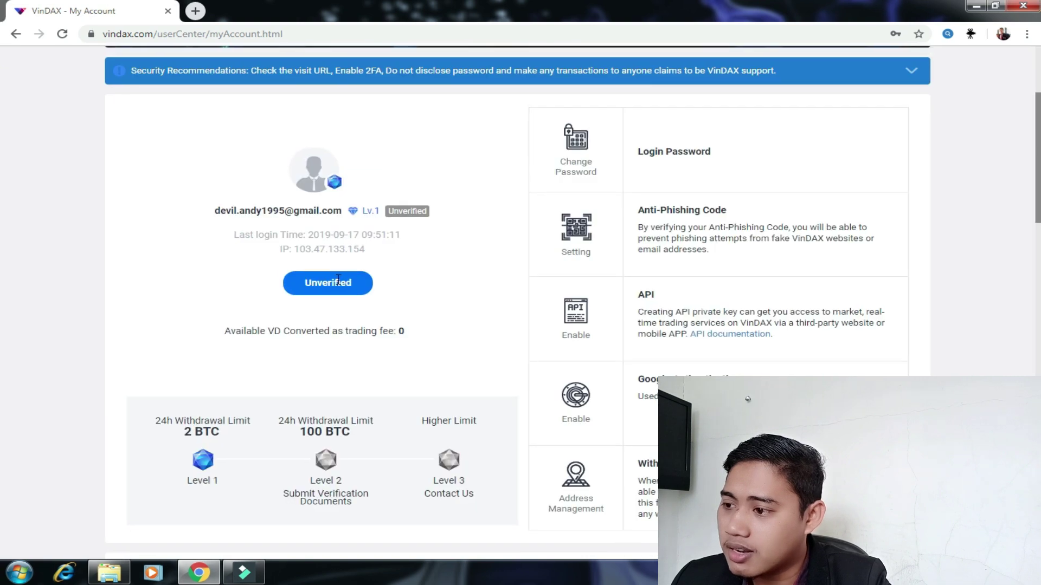
click(394, 217)
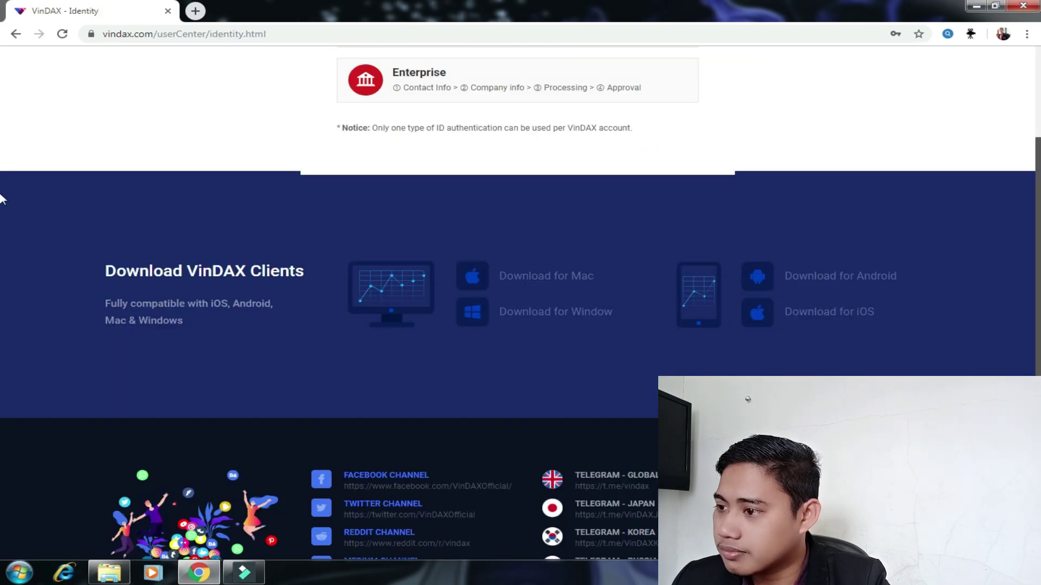
Step: Choose Personal verification, enter the holder's name, birth date and Indonesian address, and begin verification
scroll(606, 235, up, 3)
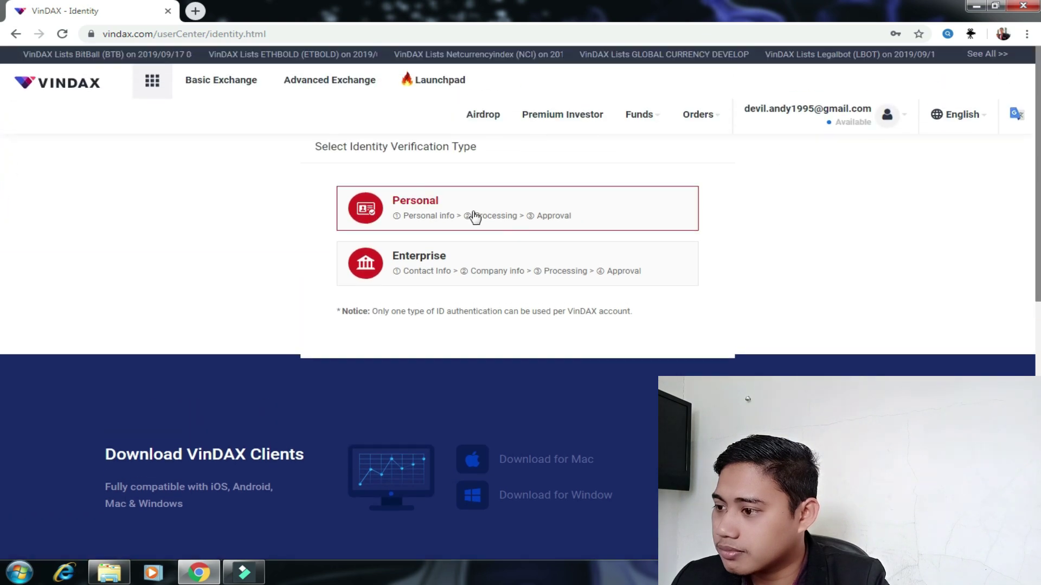
click(475, 214)
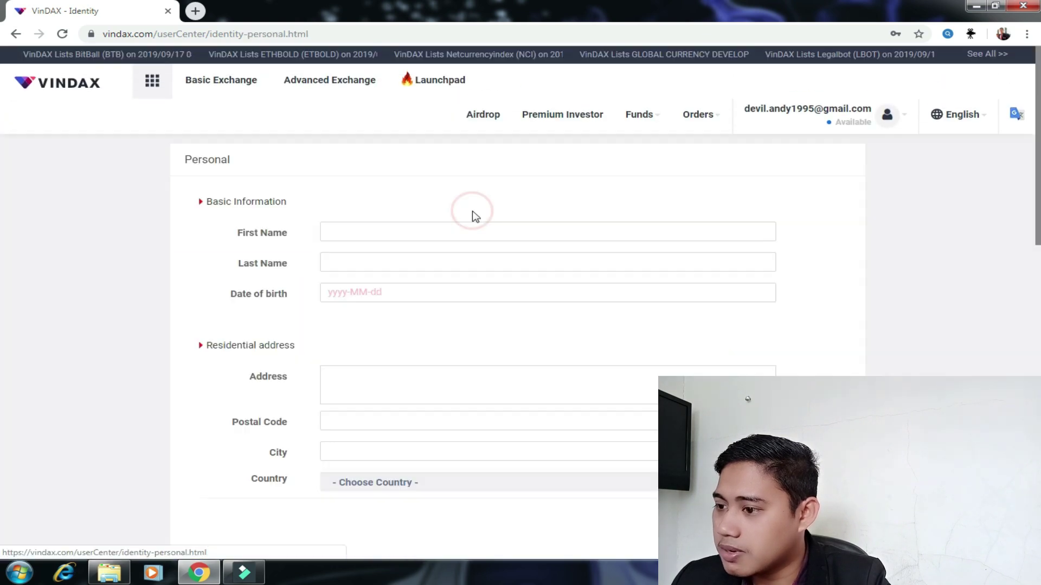
click(364, 232)
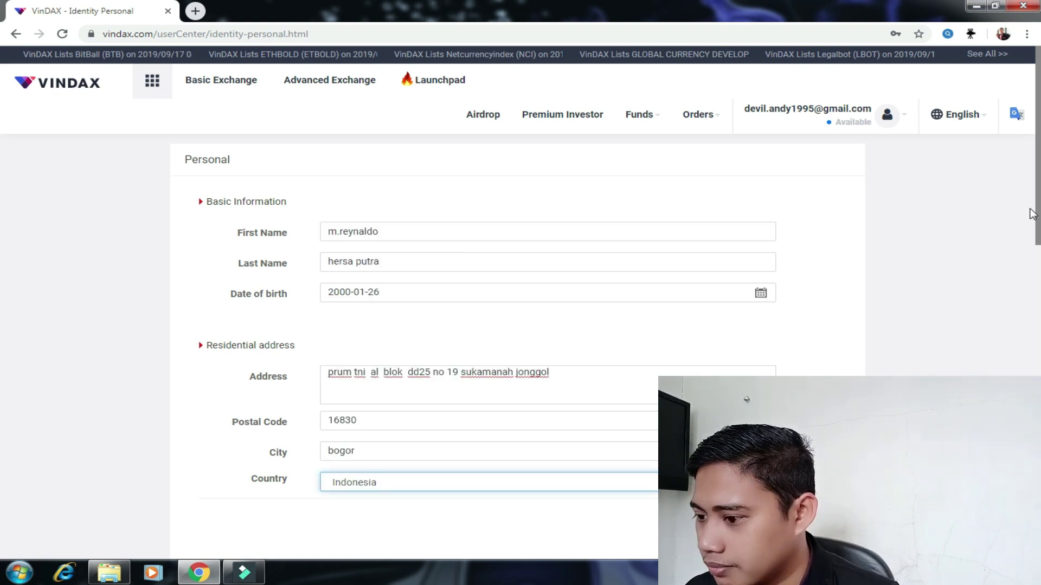
scroll(814, 341, down, 3)
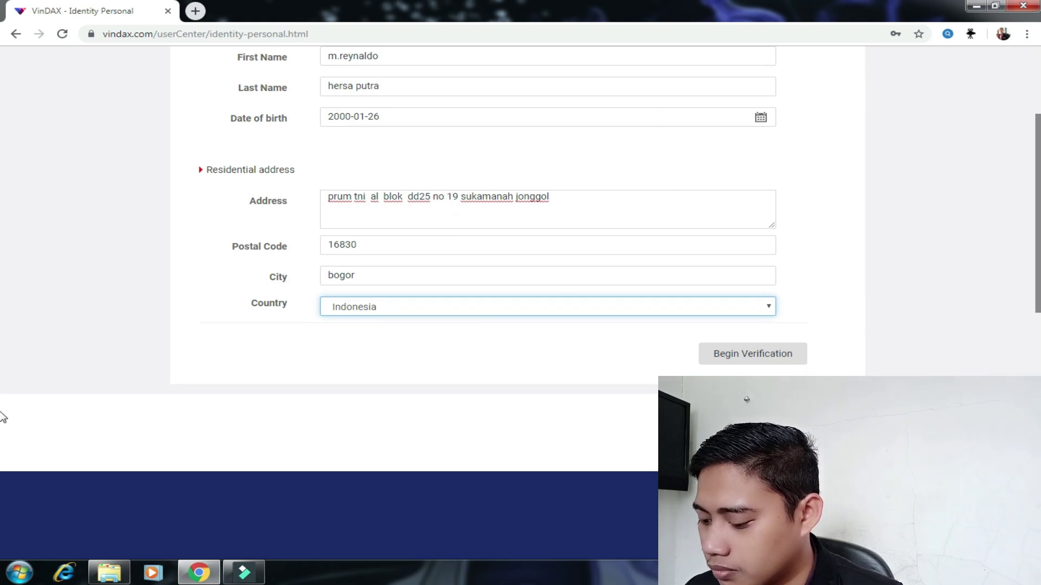
scroll(2, 216, up, 3)
scroll(3, 244, down, 3)
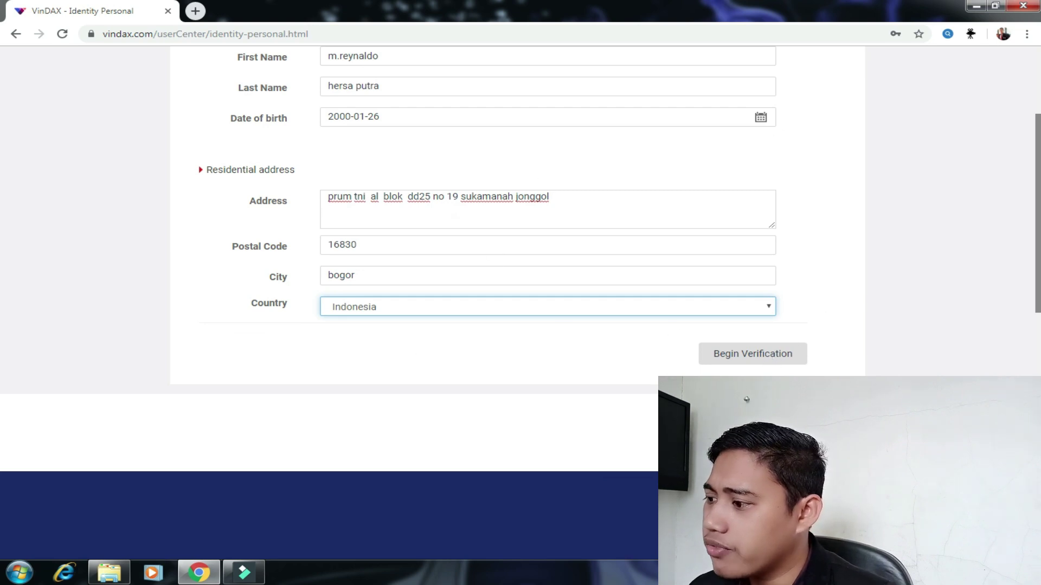
scroll(2, 293, up, 1)
scroll(2, 242, down, 2)
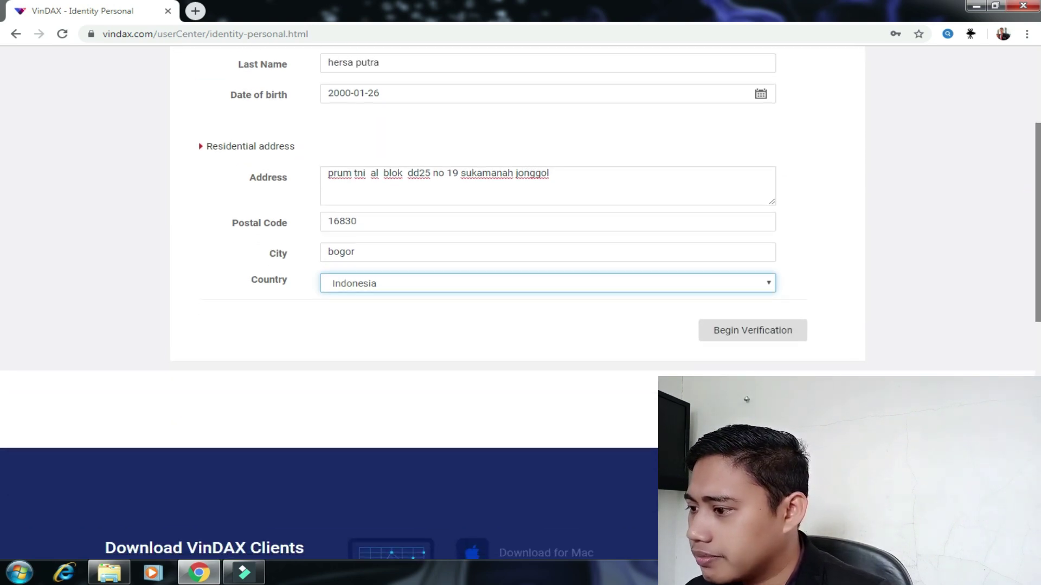
click(777, 329)
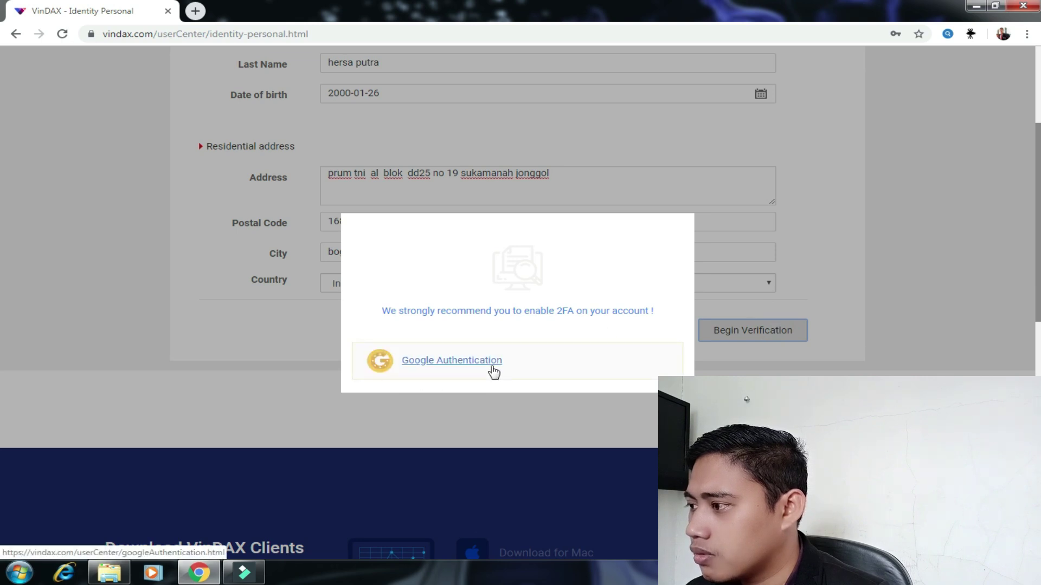
Step: Enable Google Authentication with the login password and authenticator code, then go to My Account
click(475, 359)
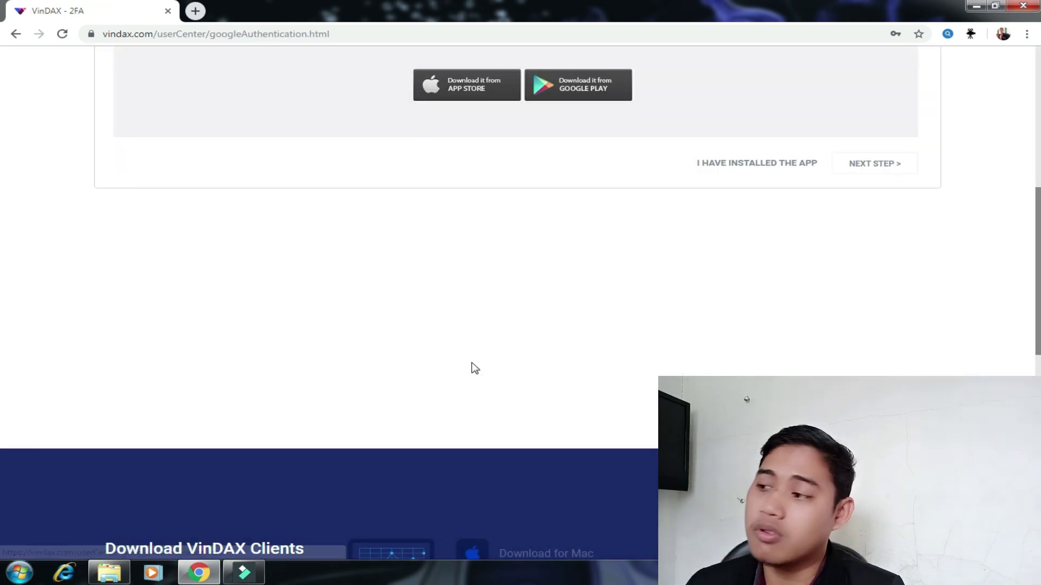
click(3, 281)
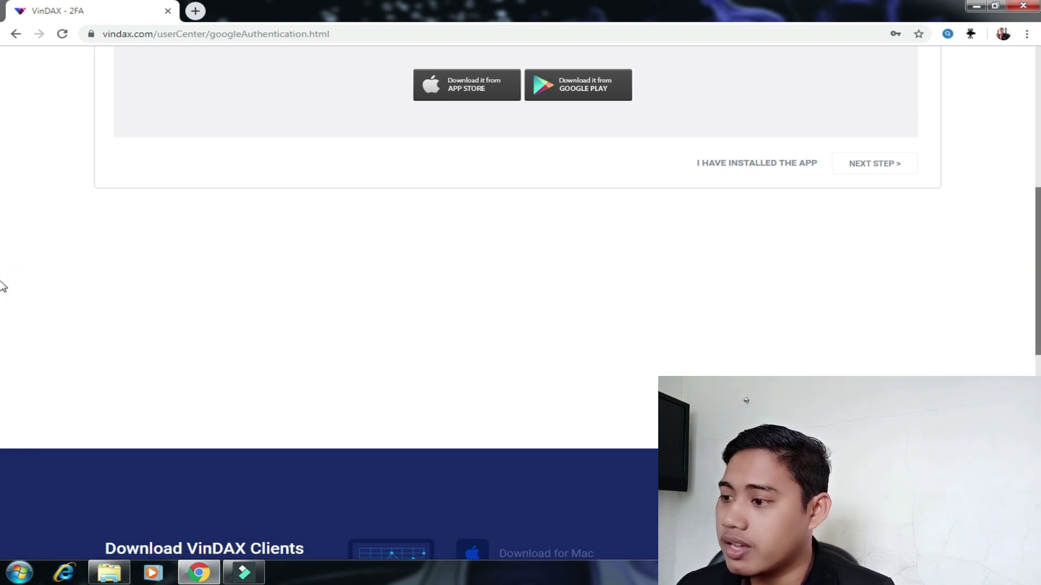
scroll(3, 281, up, 5)
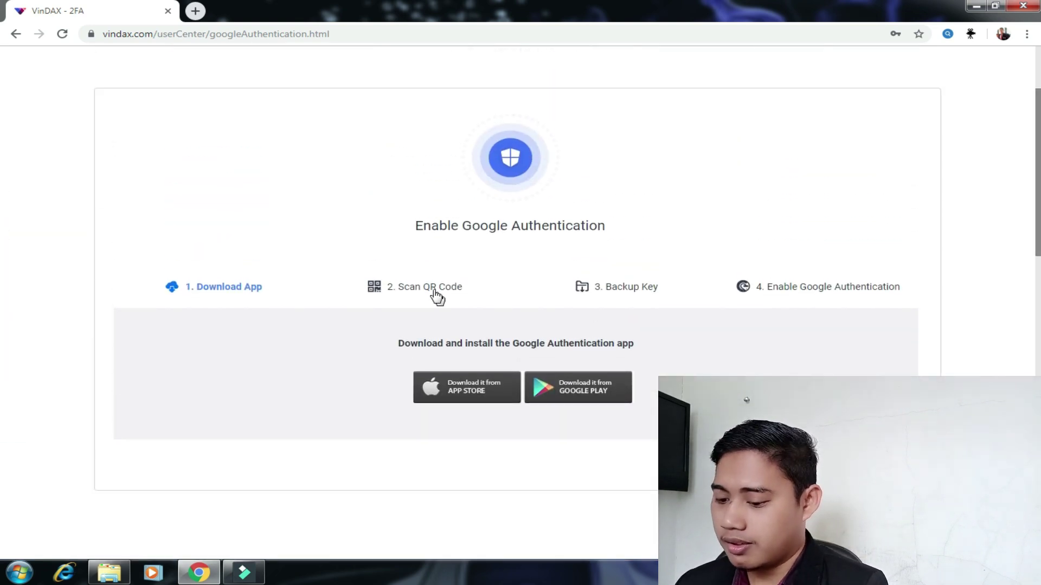
click(430, 287)
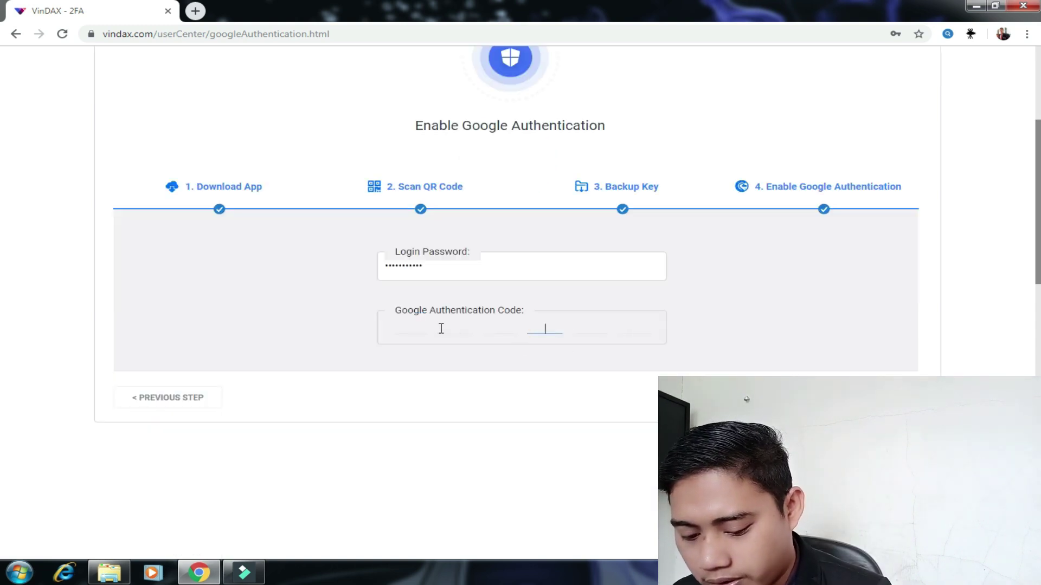
click(415, 329)
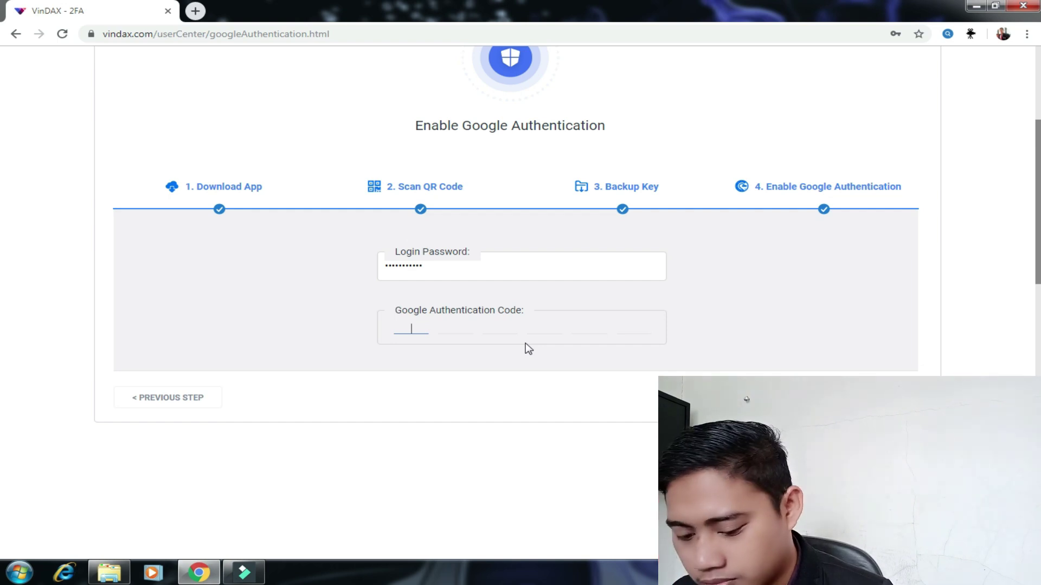
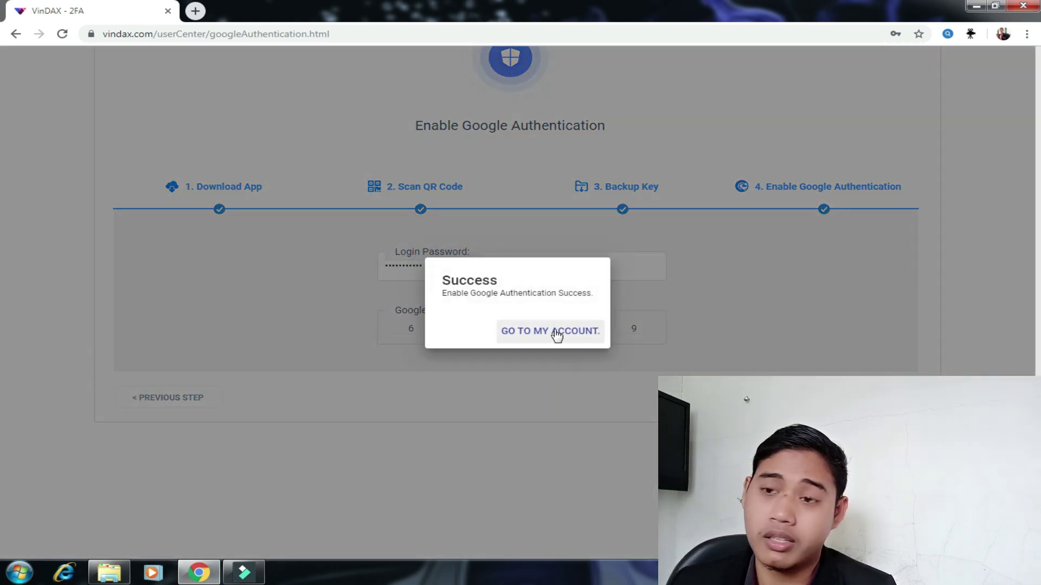
click(557, 335)
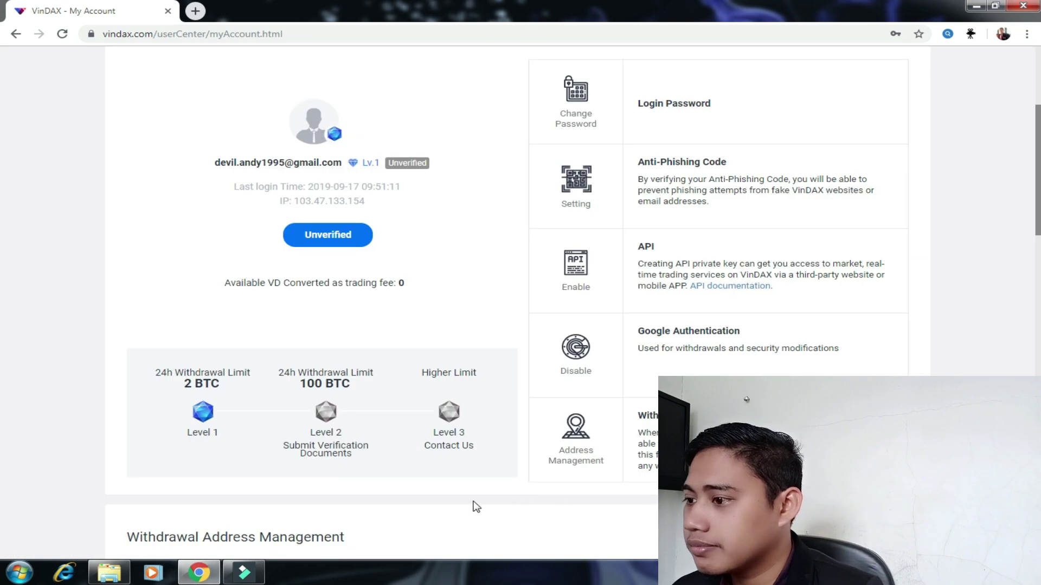
Step: Start Personal identity verification with Indonesia as the country
click(415, 163)
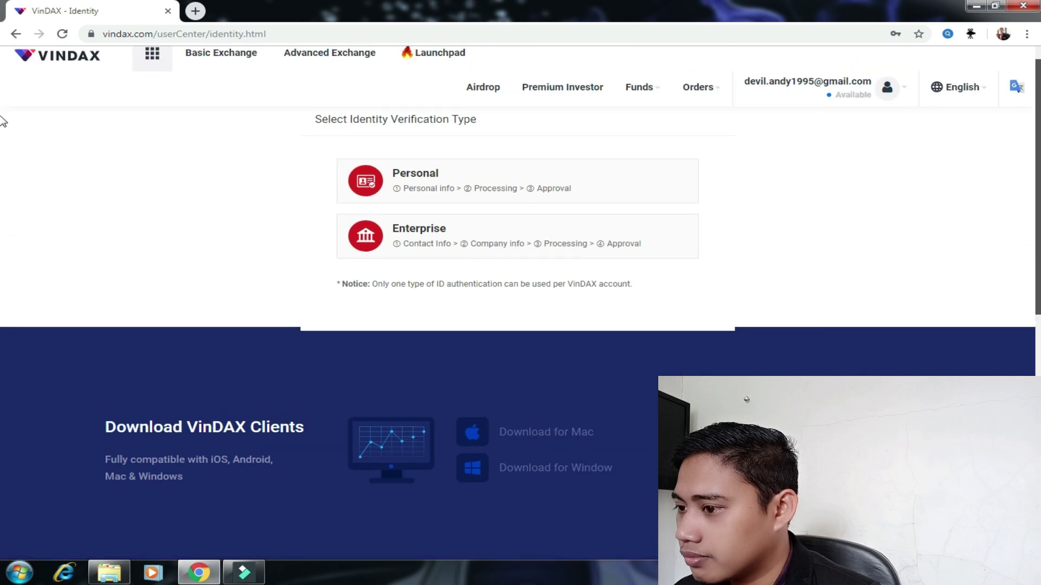
click(569, 187)
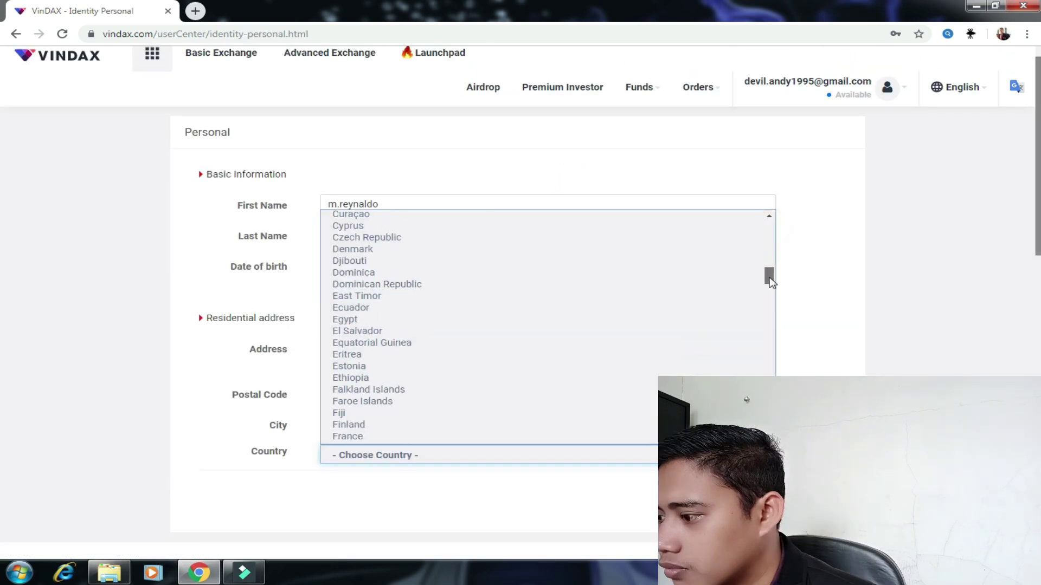
drag(770, 274, 769, 304)
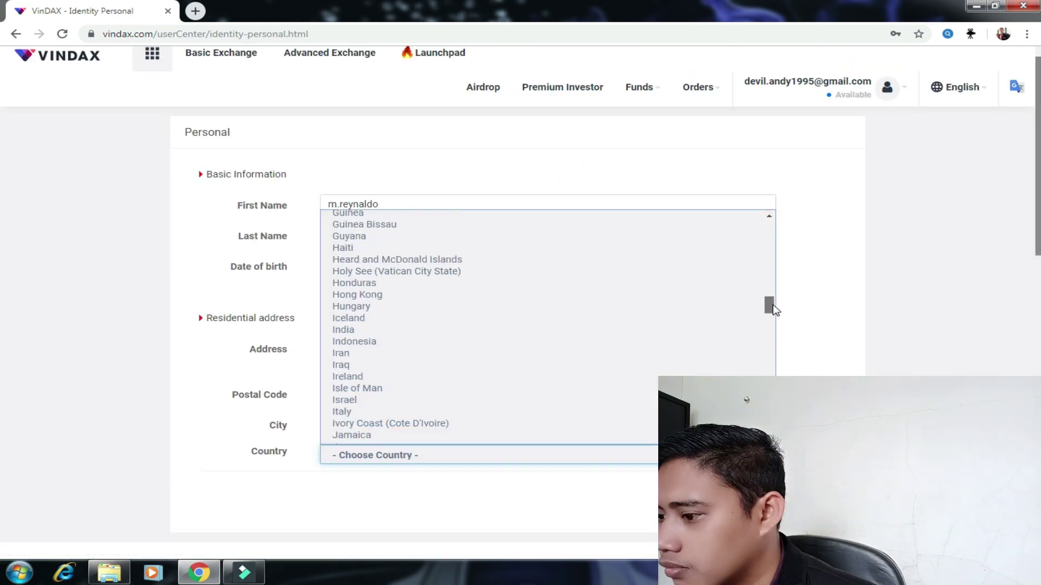
click(430, 342)
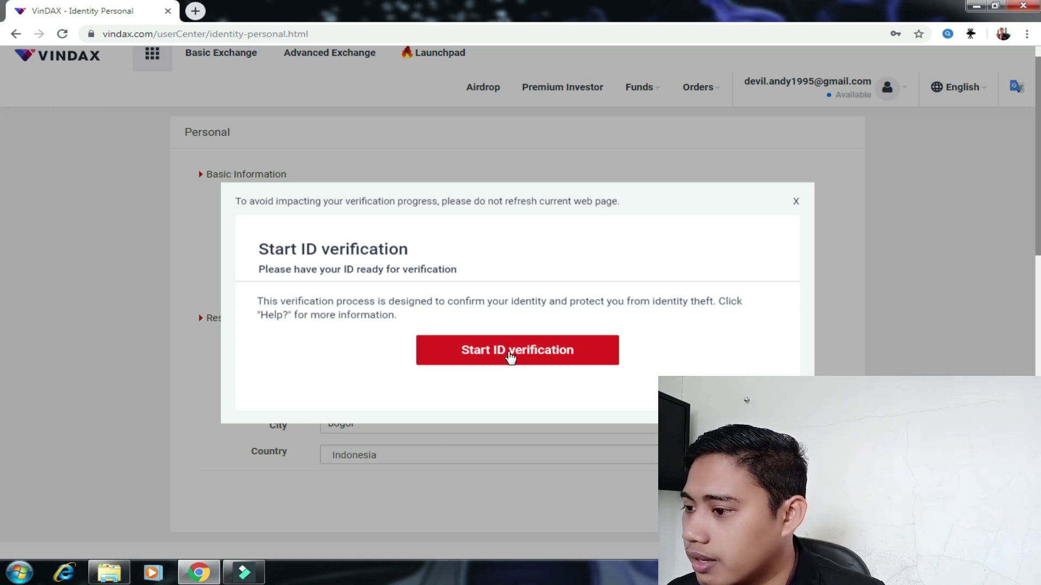
Step: Submit Identity Card as the ID type with front and back photos
click(510, 355)
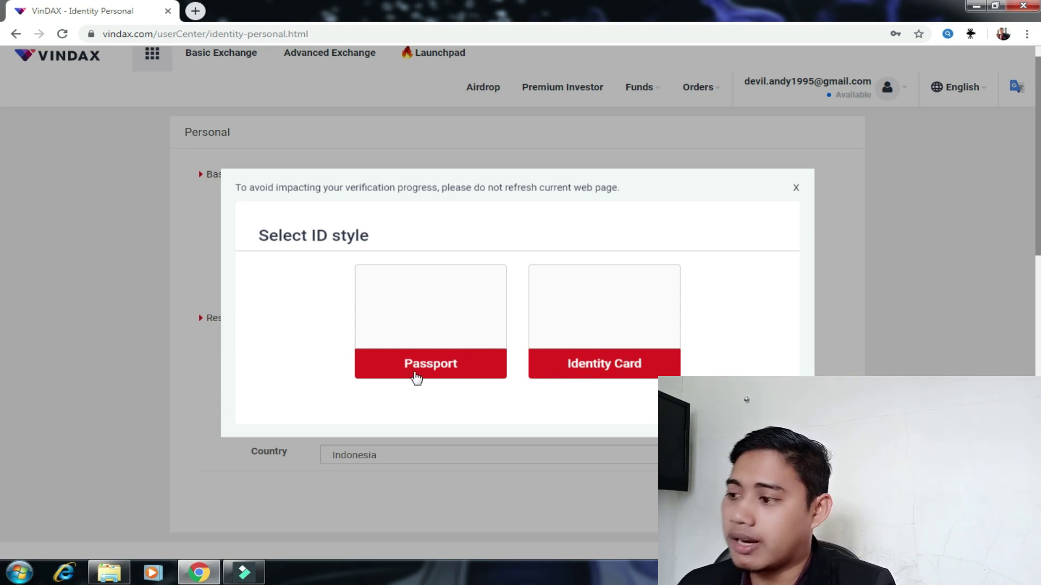
click(618, 366)
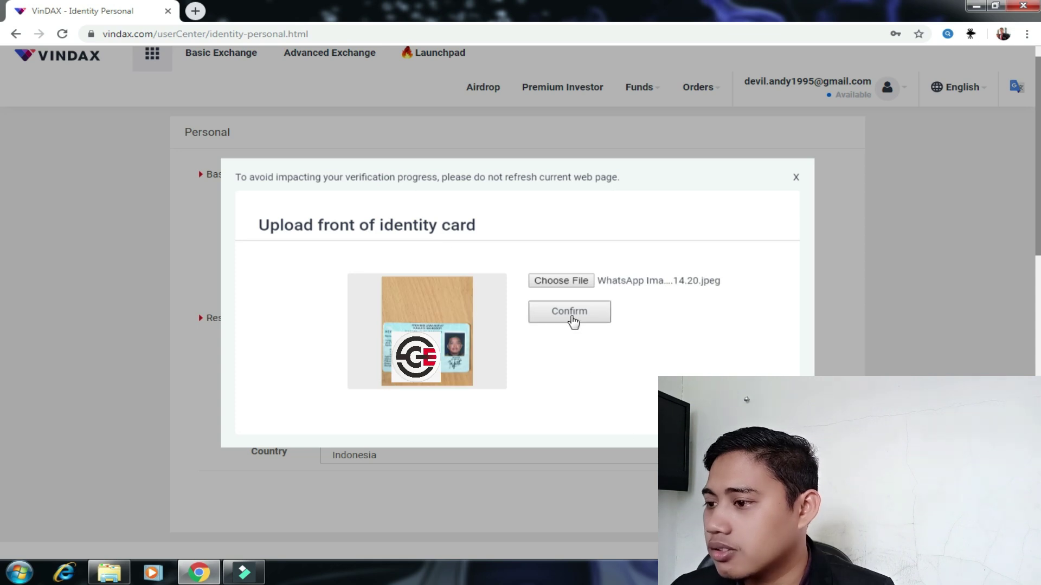
click(573, 320)
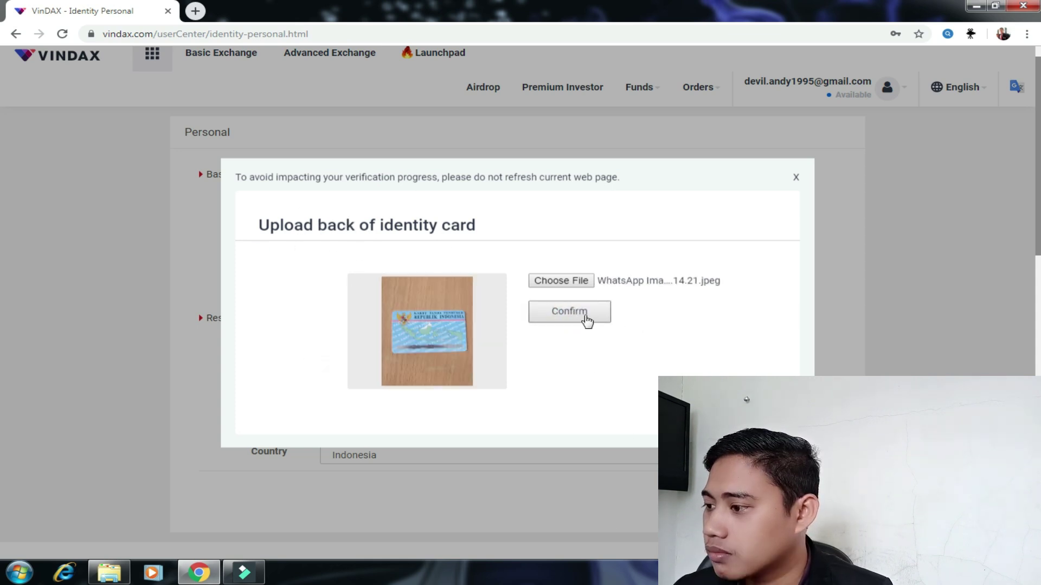
click(586, 319)
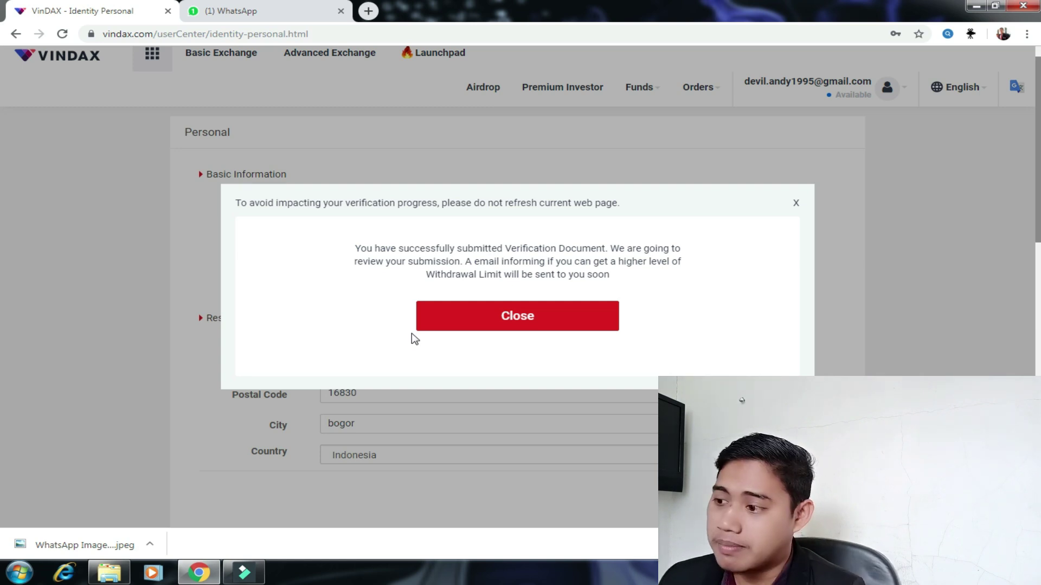
Step: Close the verification-submitted notice and open the Basic Exchange trading page
click(545, 328)
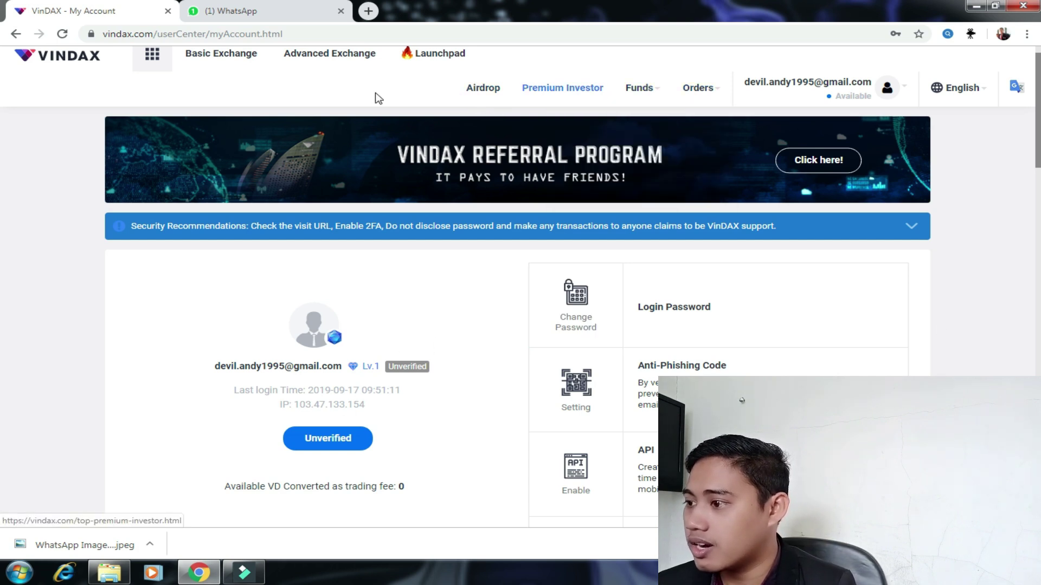
mouse_move(722, 106)
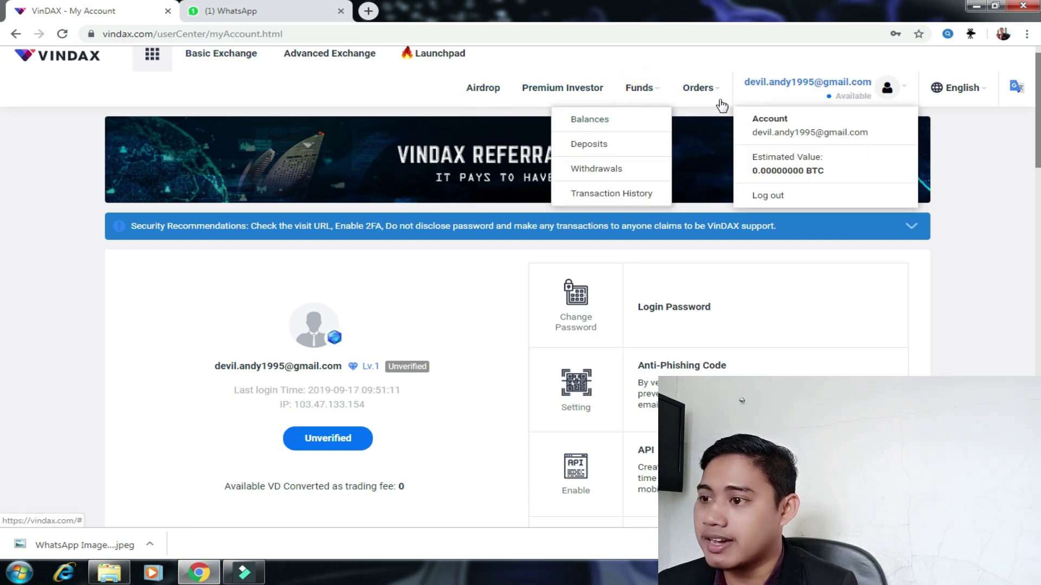
click(226, 63)
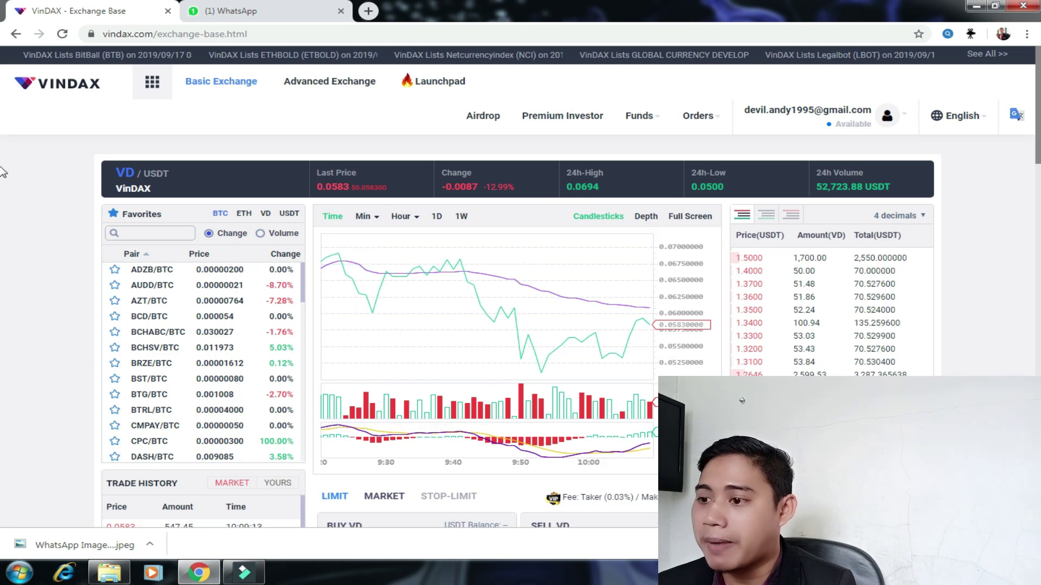
scroll(3, 173, down, 4)
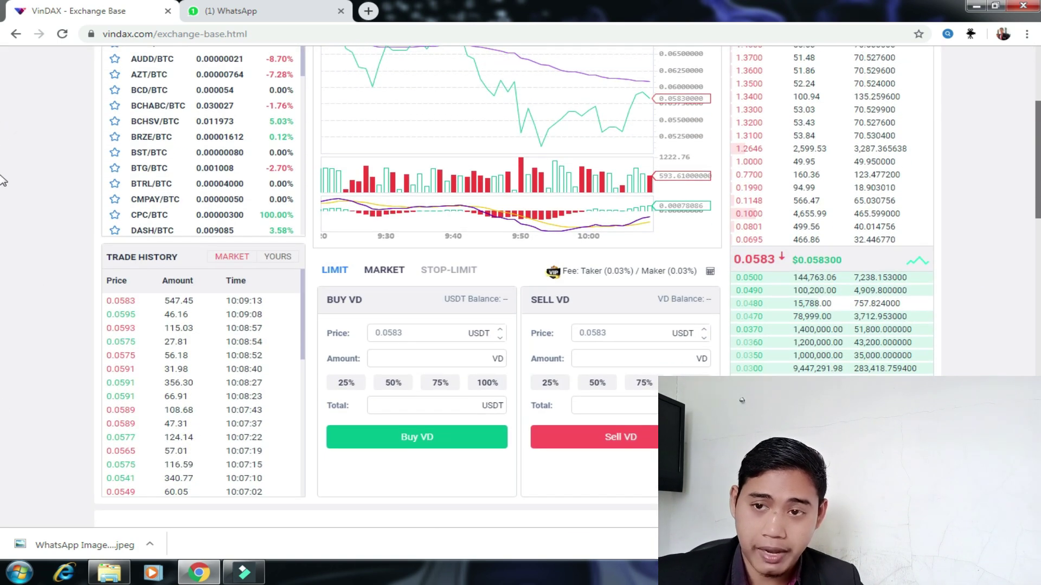
scroll(2, 181, down, 1)
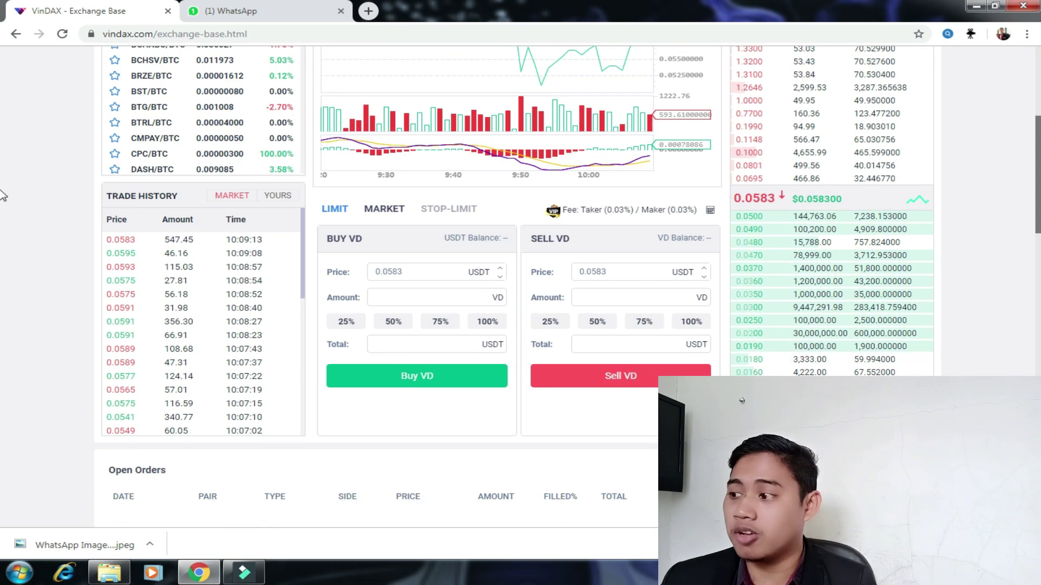
scroll(3, 195, up, 5)
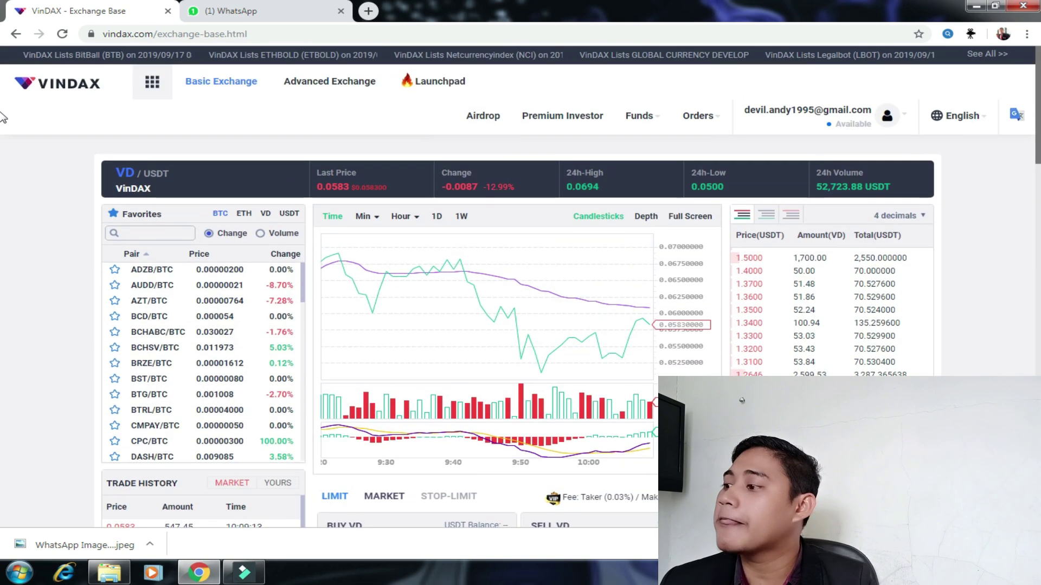
Step: Open the Funds > Balances page listing deposits and withdrawals
click(1018, 117)
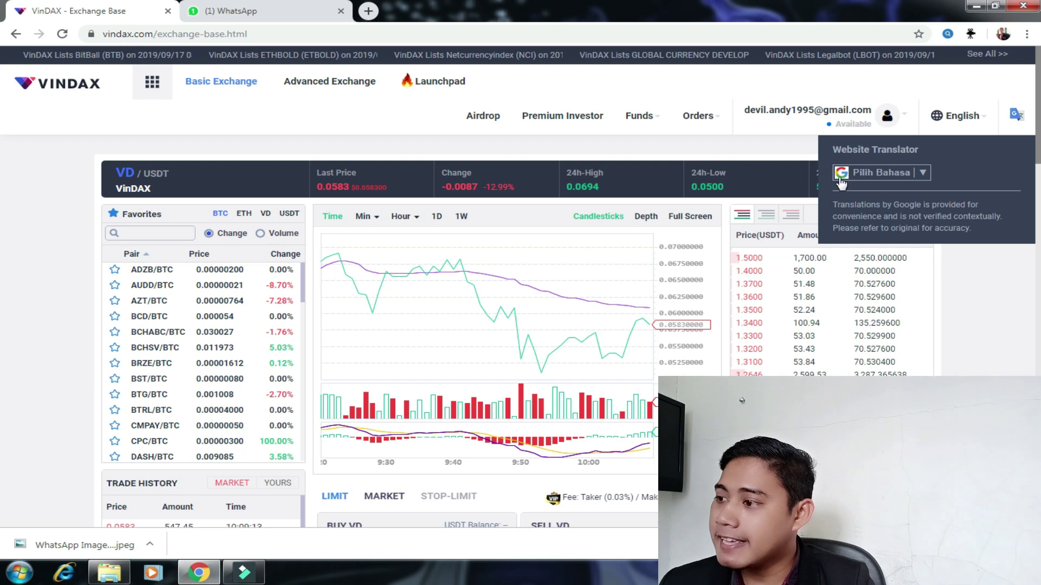
mouse_move(639, 117)
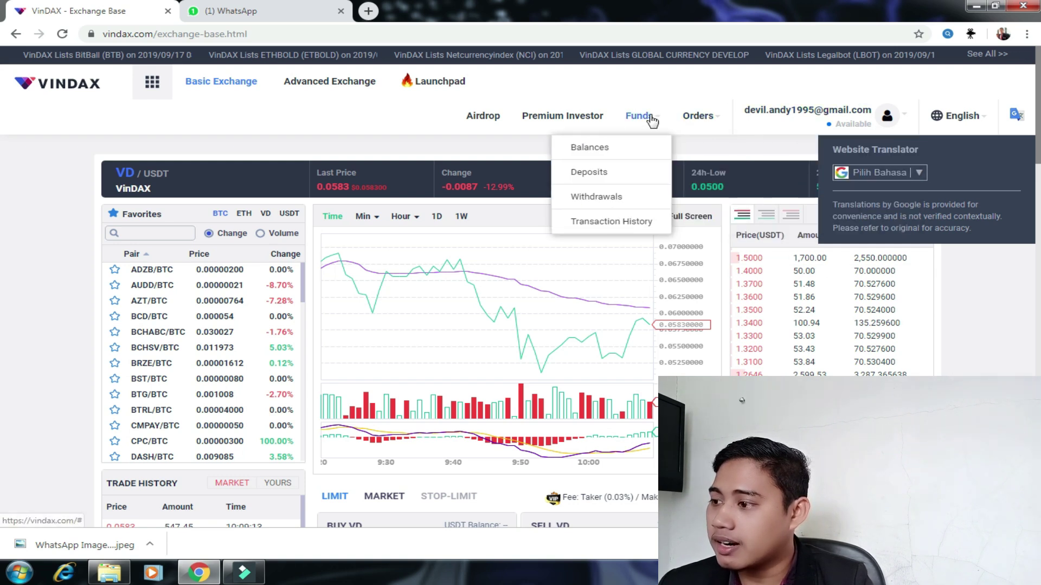
click(630, 149)
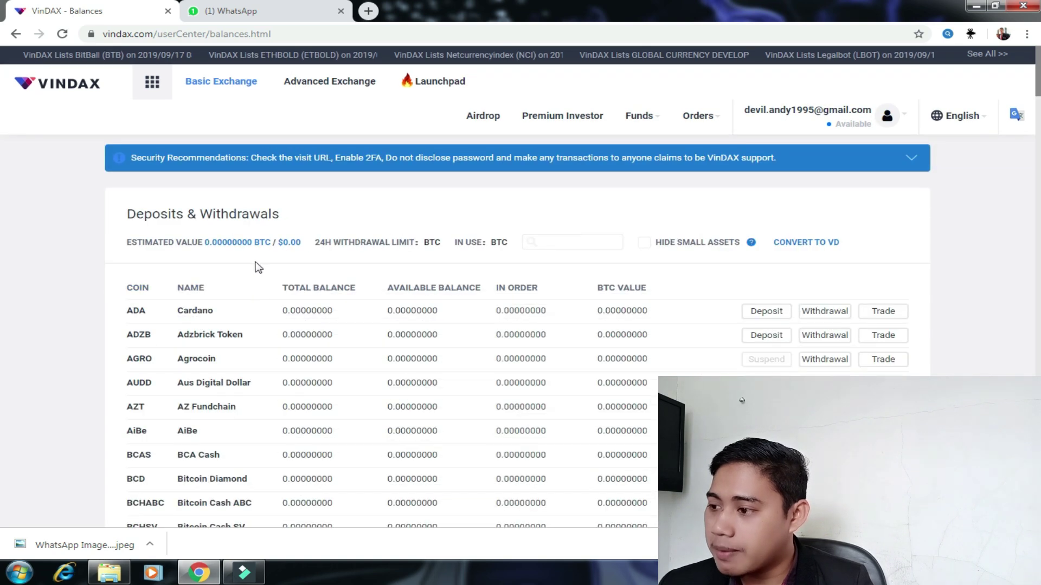
Step: Search the balances for 'escx' and open ESCX Token's Deposit page
click(545, 244)
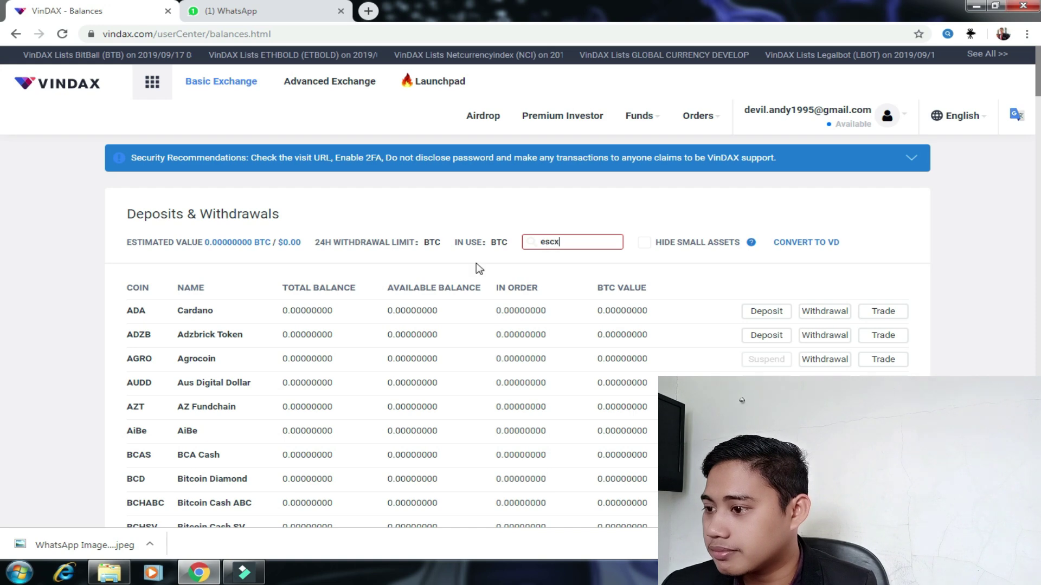
scroll(2, 162, down, 20)
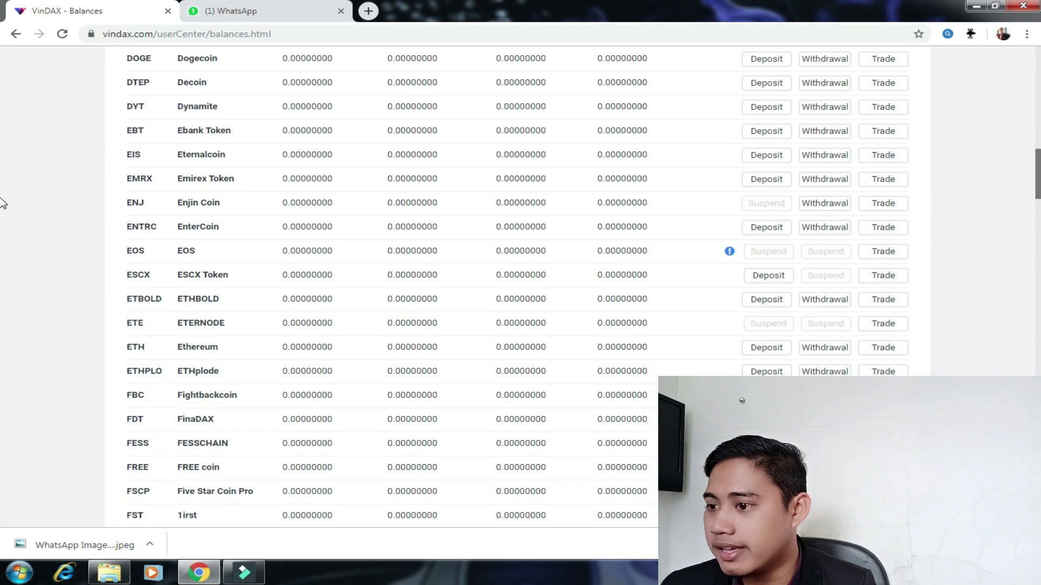
scroll(2, 209, up, 1)
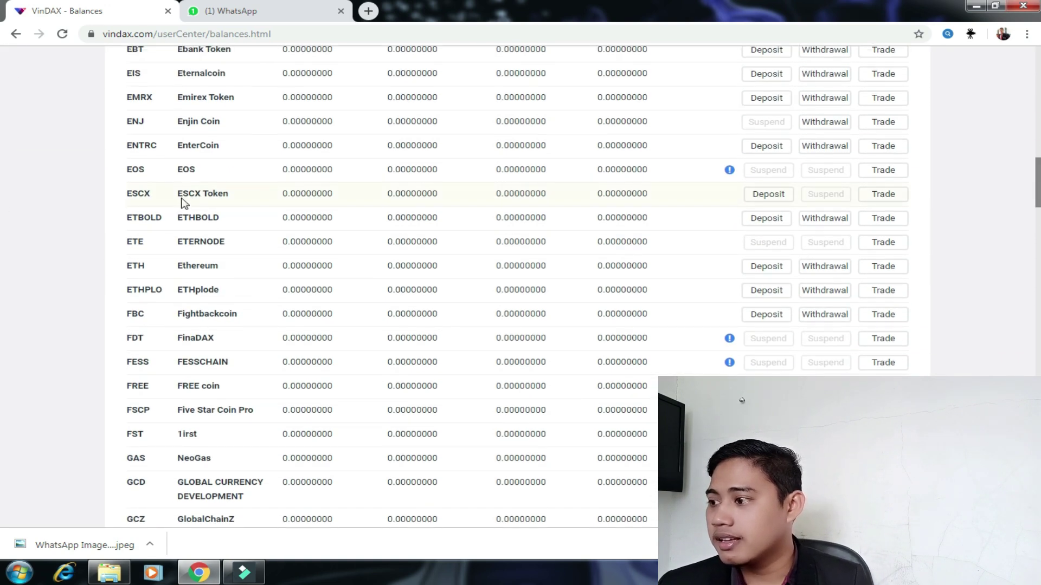
click(759, 196)
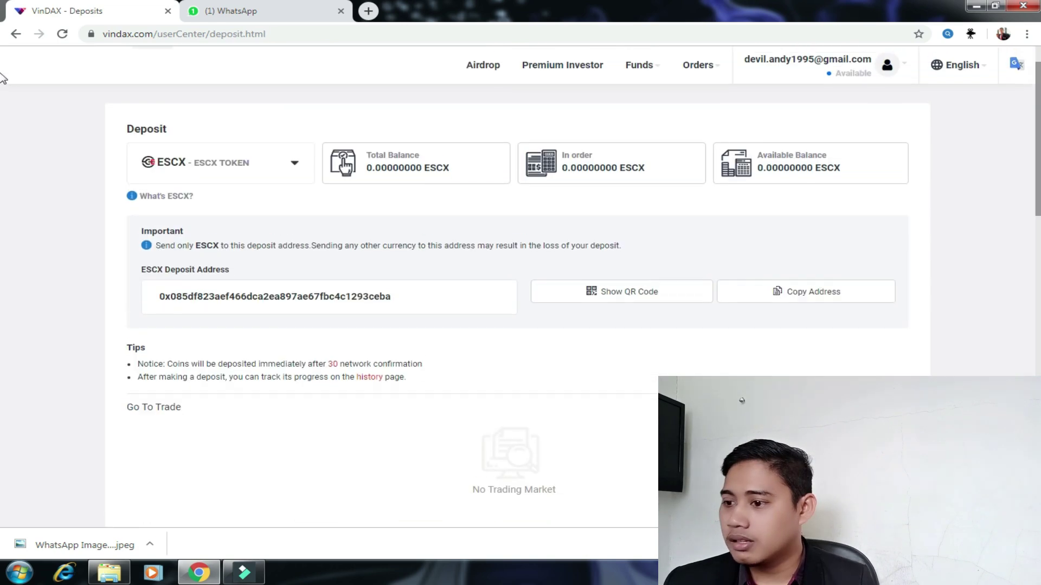
scroll(619, 225, up, 1)
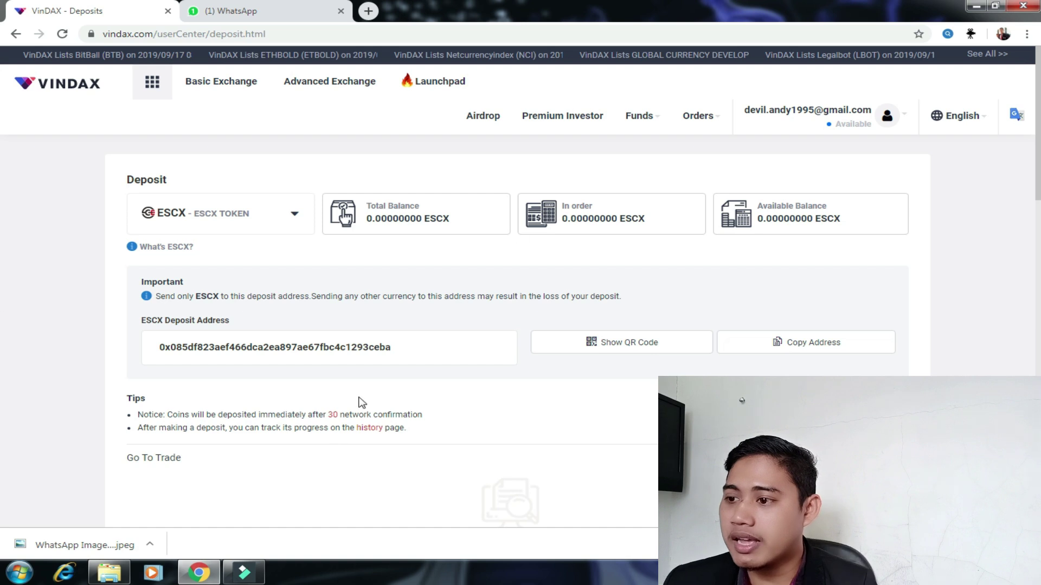